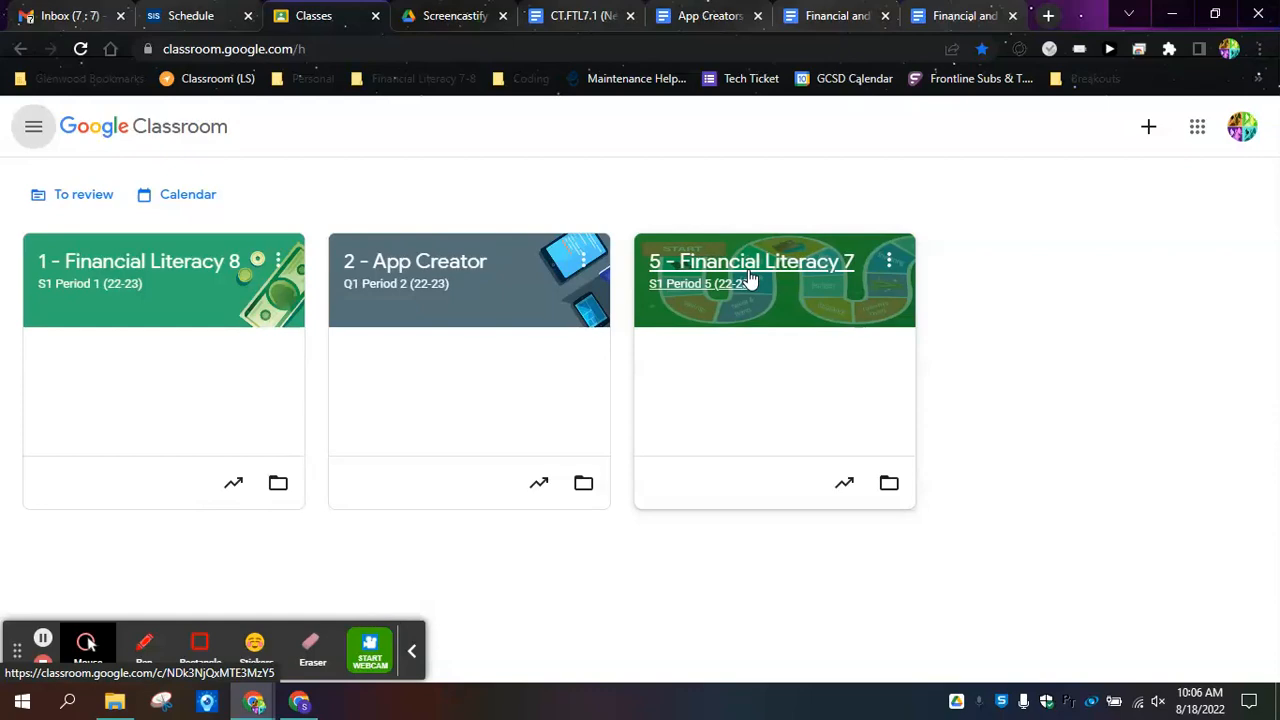
Open the draft assignment "Outcome 1 Proficiency Scale: Needs, Wants, Goals" for editing from the classwork of 5 - Financial Literacy 7.
{"action": "left_click", "coordinate": [750, 280]}
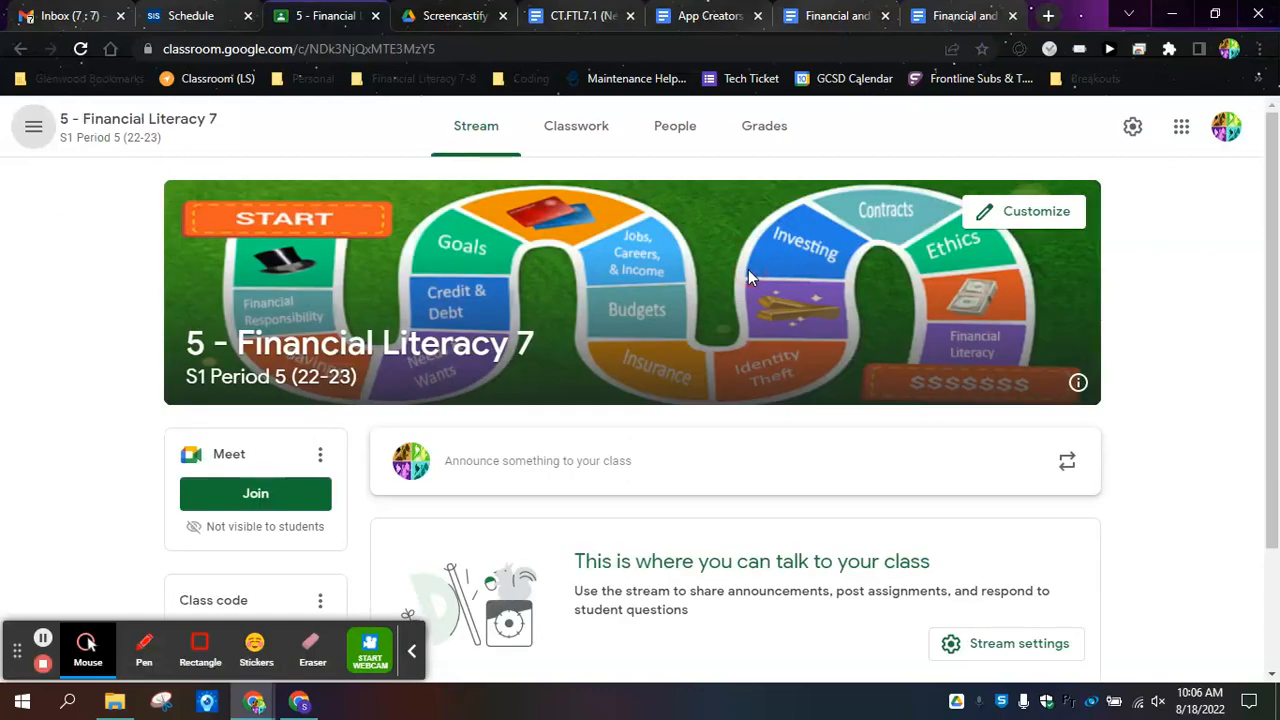
{"action": "left_click", "coordinate": [577, 129]}
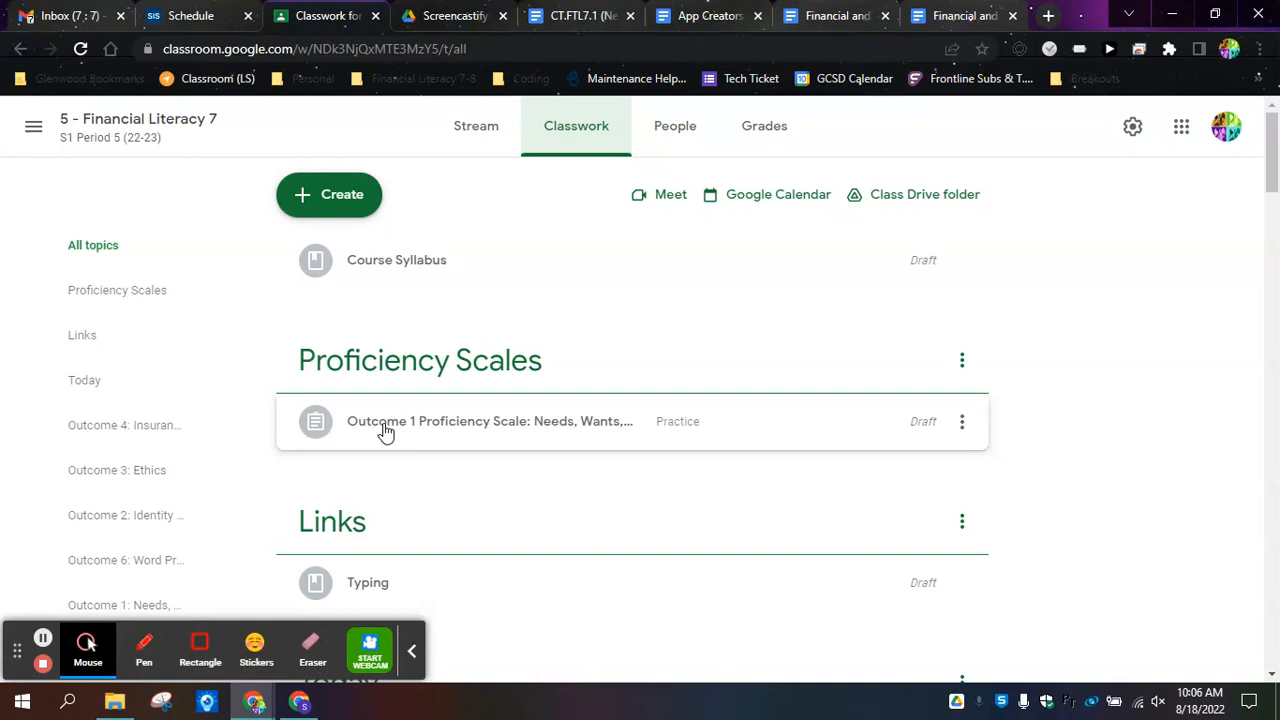
{"action": "left_click", "coordinate": [962, 422]}
{"action": "left_click", "coordinate": [917, 464]}
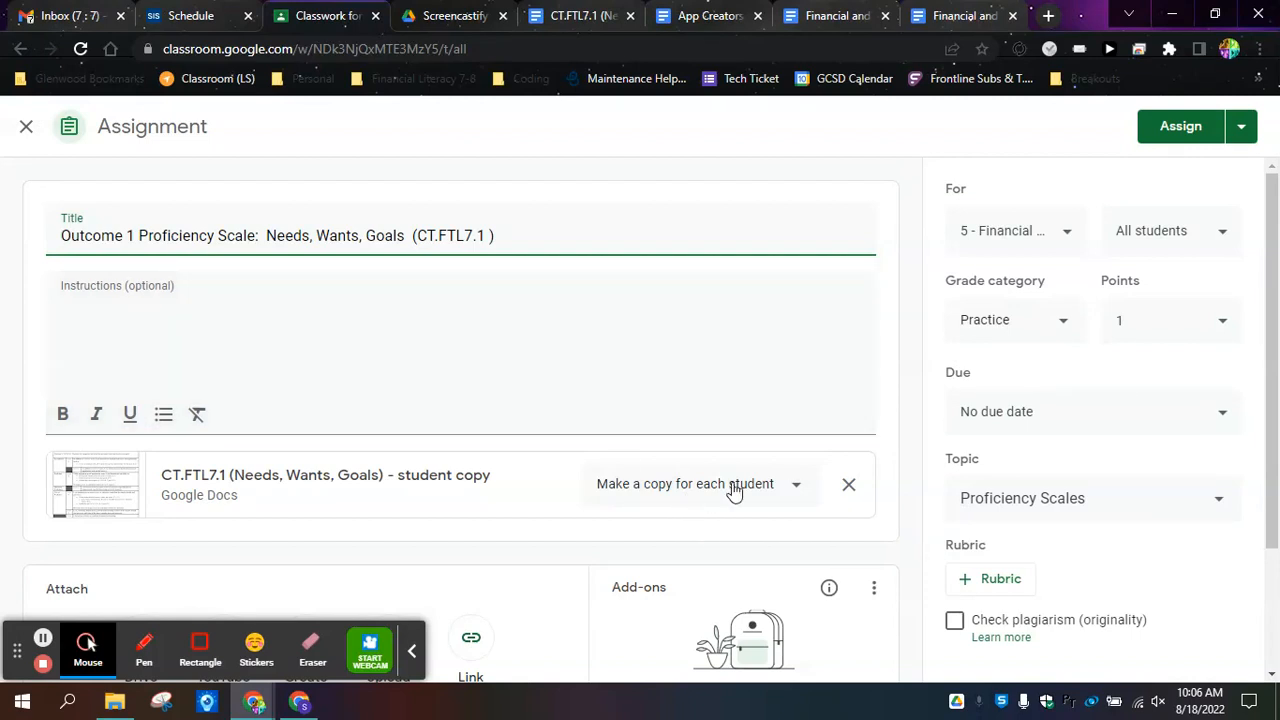
Check that the attached document is copied for each student, and assign the Outcome 1 Proficiency Scale draft to the class.
{"action": "left_click", "coordinate": [663, 494]}
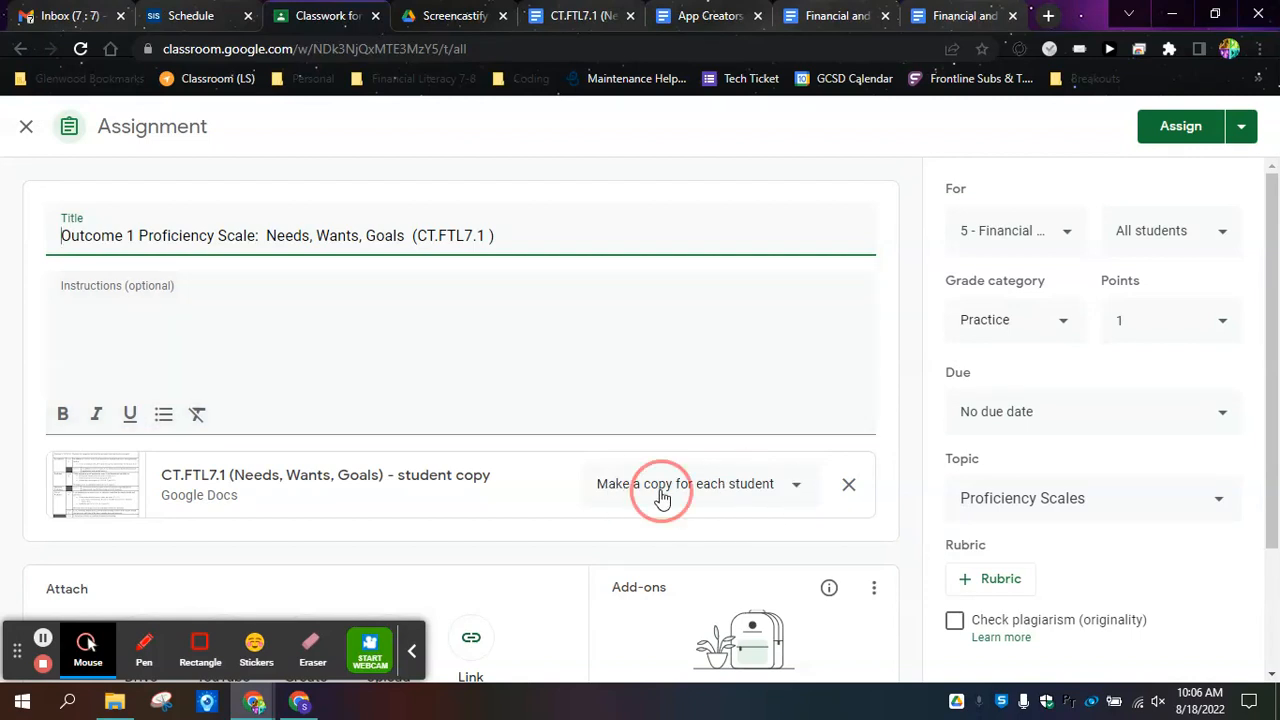
{"action": "left_click", "coordinate": [661, 491]}
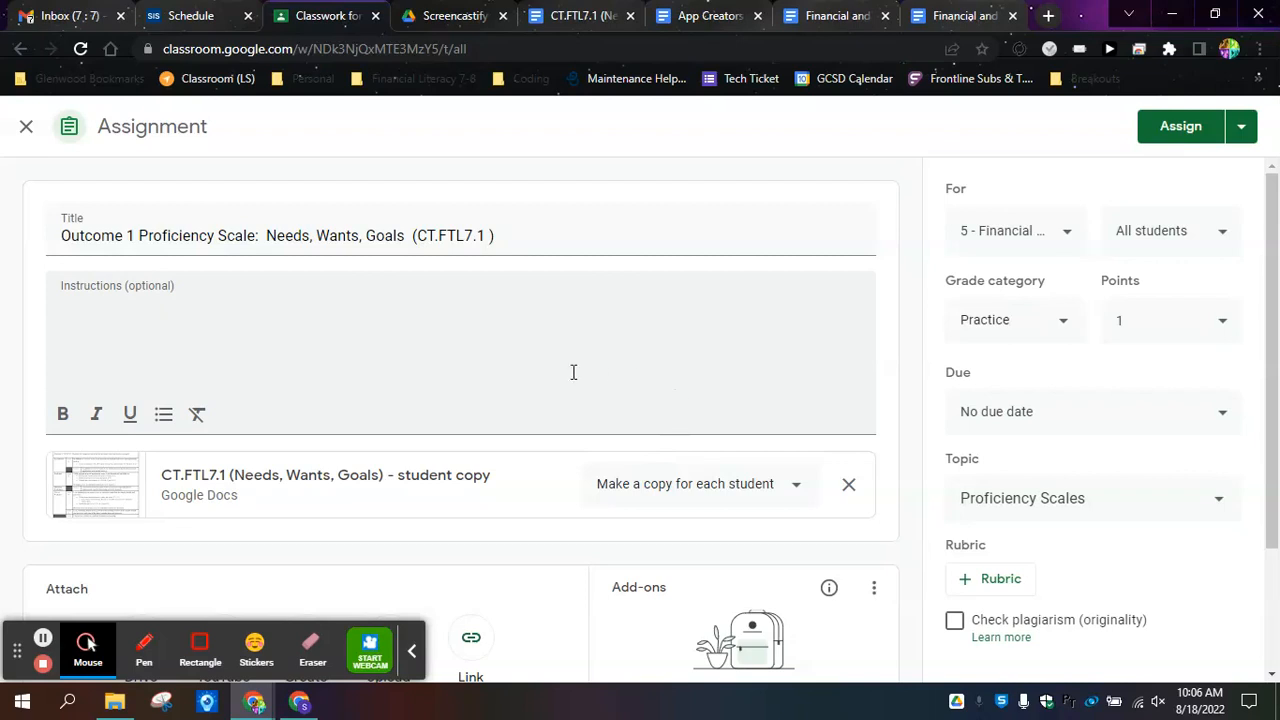
{"action": "scroll", "coordinate": [573, 371], "scroll_direction": "down", "scroll_amount": 1}
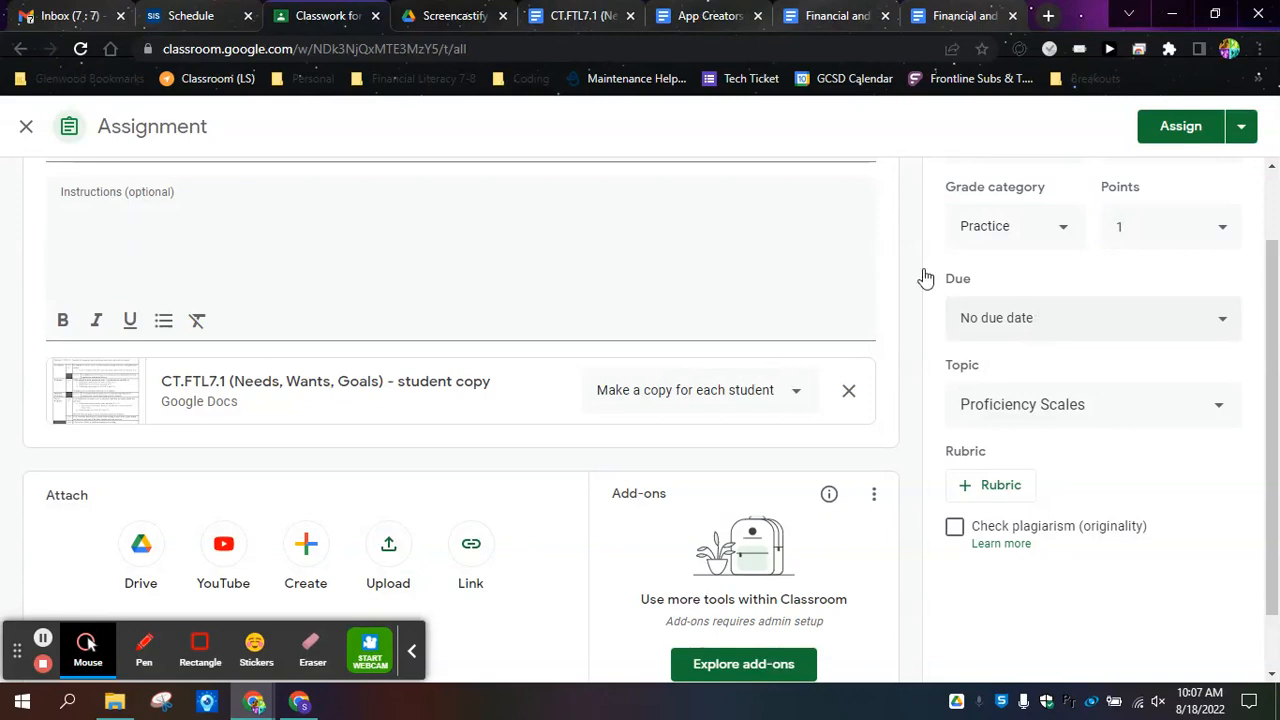
{"action": "left_click", "coordinate": [1163, 125]}
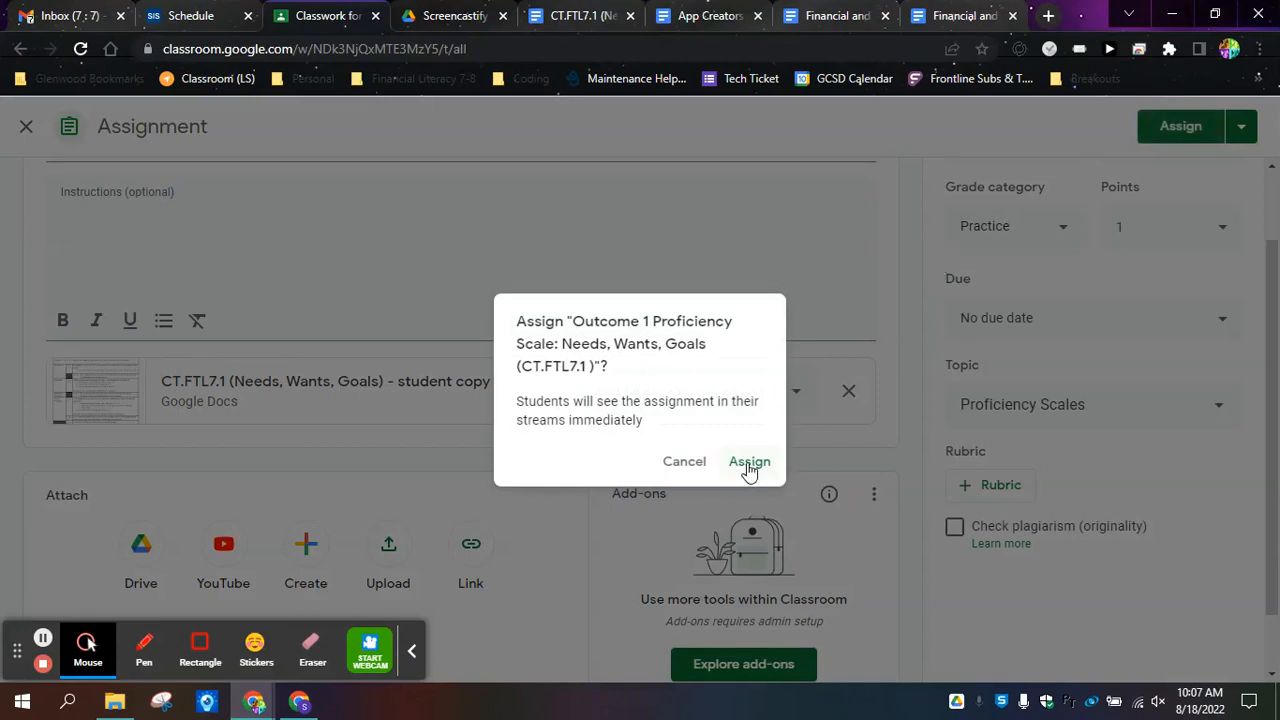
{"action": "left_click", "coordinate": [750, 465]}
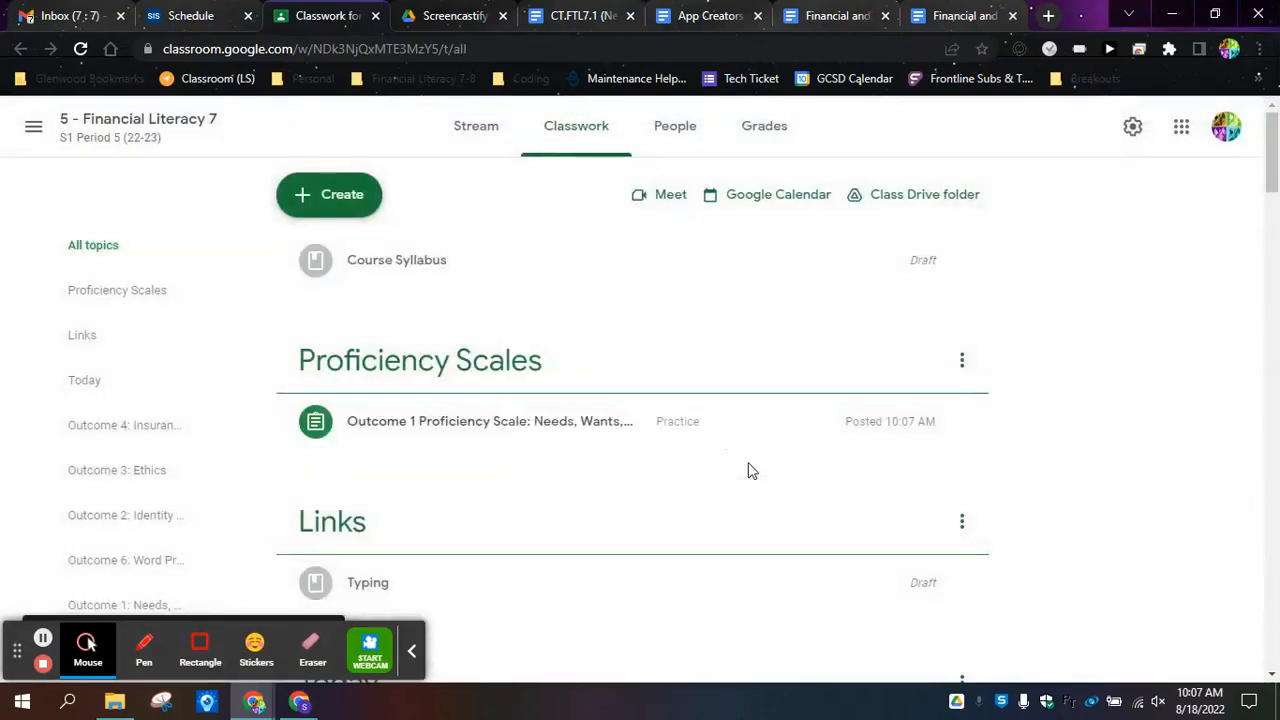
Switch to the student's browser window and open their CT.FTL7.1 document from the Outcome 1 Proficiency Scale assignment in Classwork.
{"action": "left_click", "coordinate": [1172, 14]}
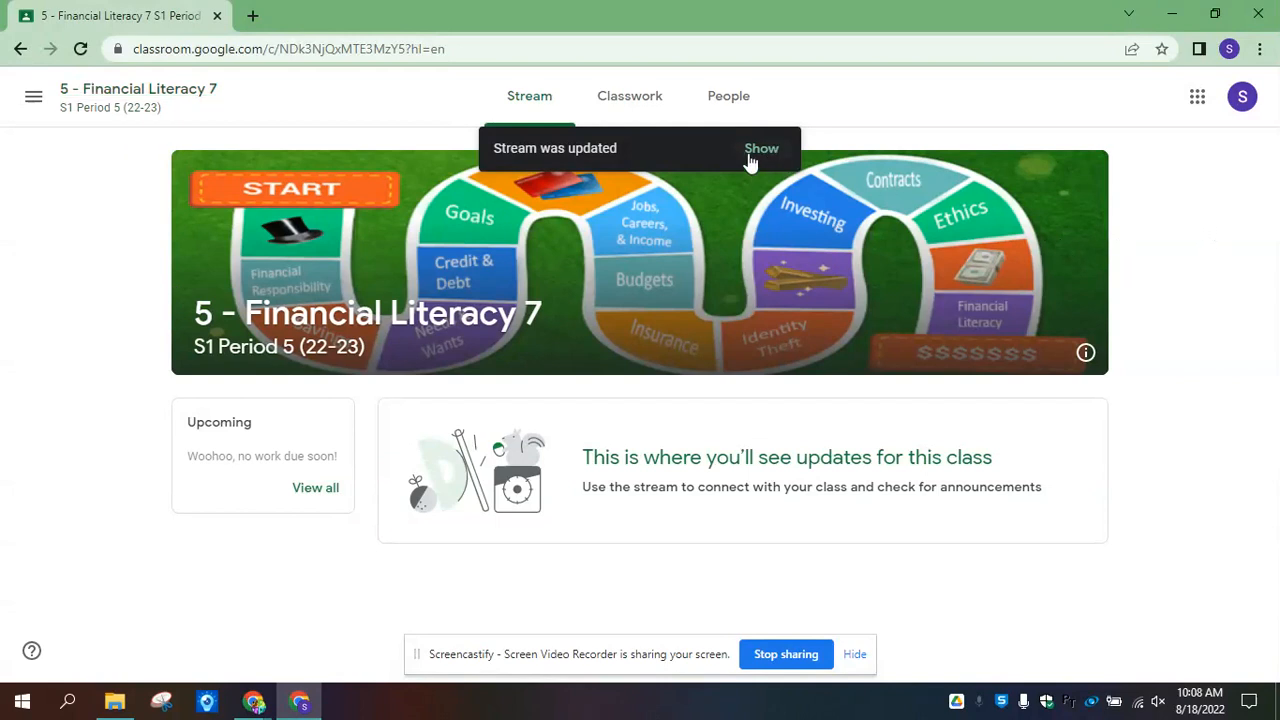
{"action": "left_click", "coordinate": [655, 118]}
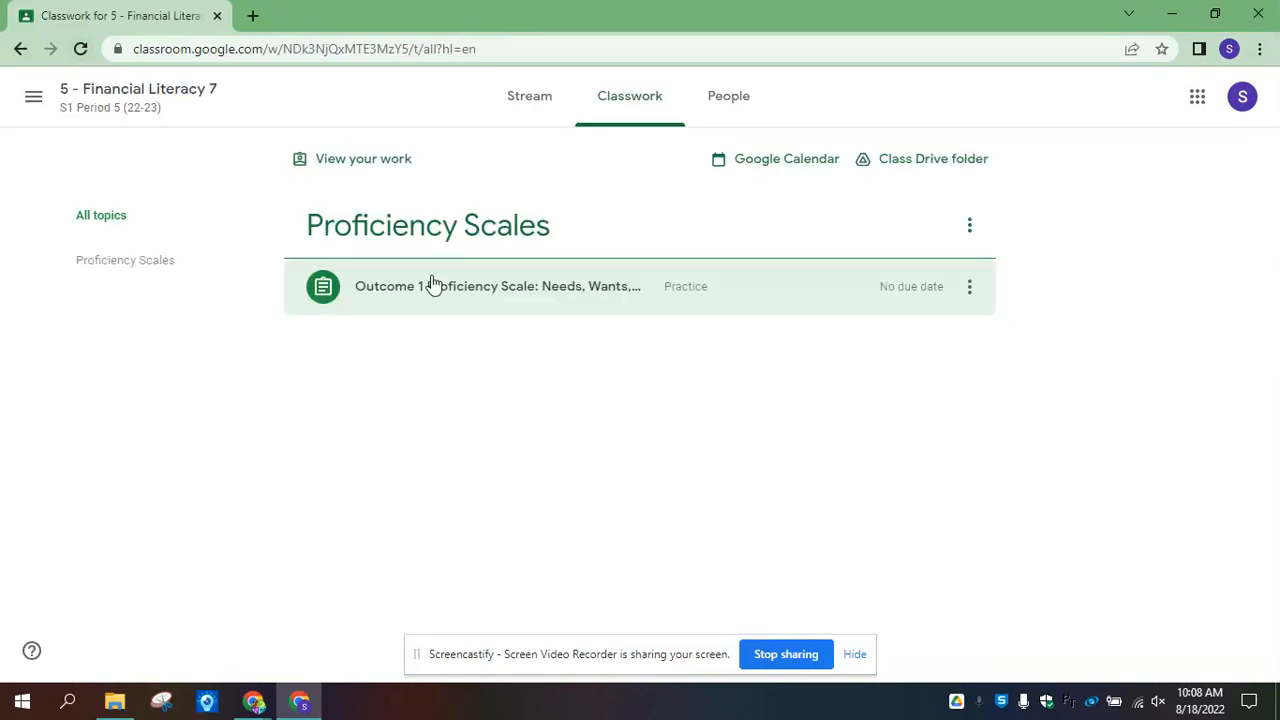
{"action": "left_click", "coordinate": [428, 288]}
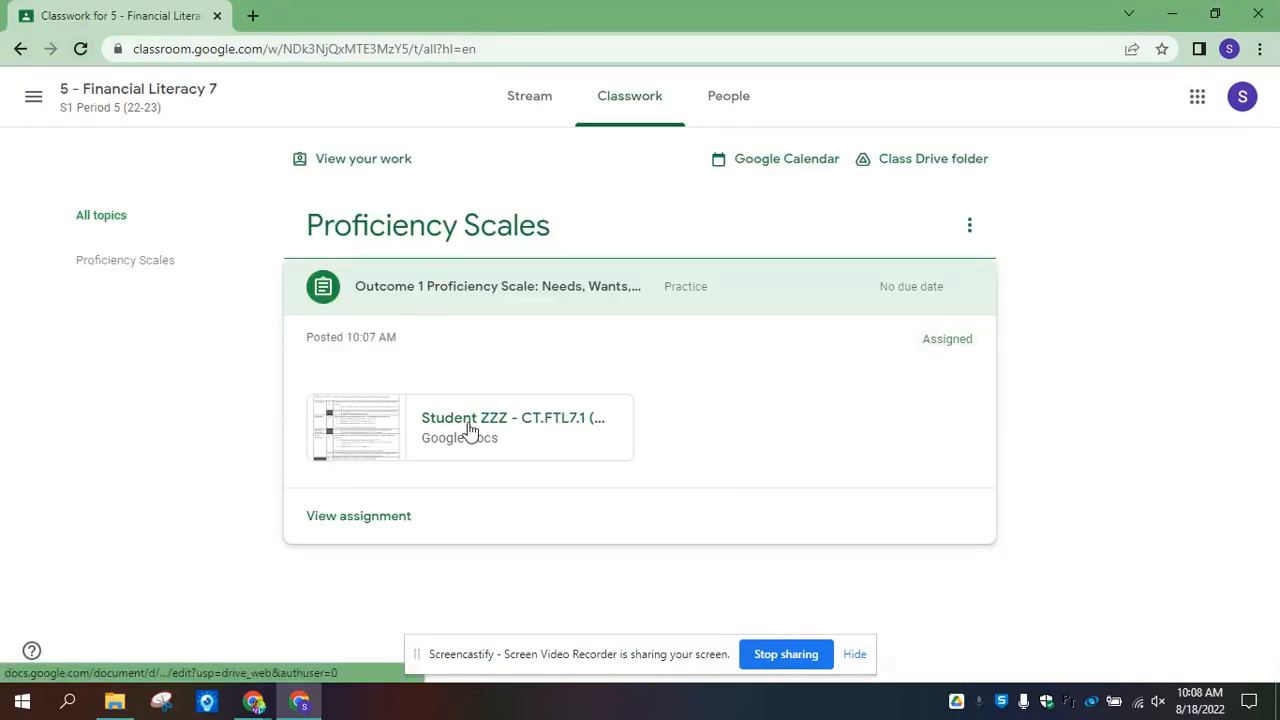
{"action": "left_click", "coordinate": [388, 425]}
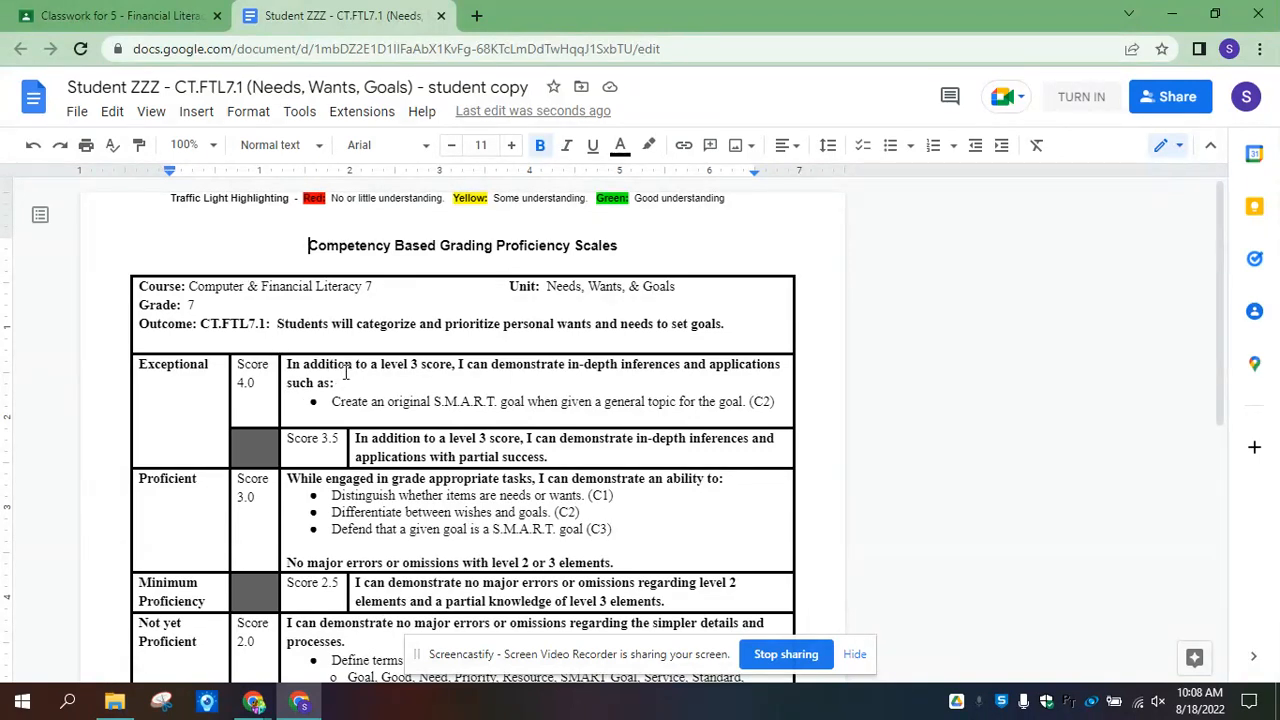
Highlight "Define the parts of a S.M.A.R.T. goal (C2)" in the Score 2.0 row in green.
{"action": "scroll", "coordinate": [400, 410], "scroll_direction": "down", "scroll_amount": 3}
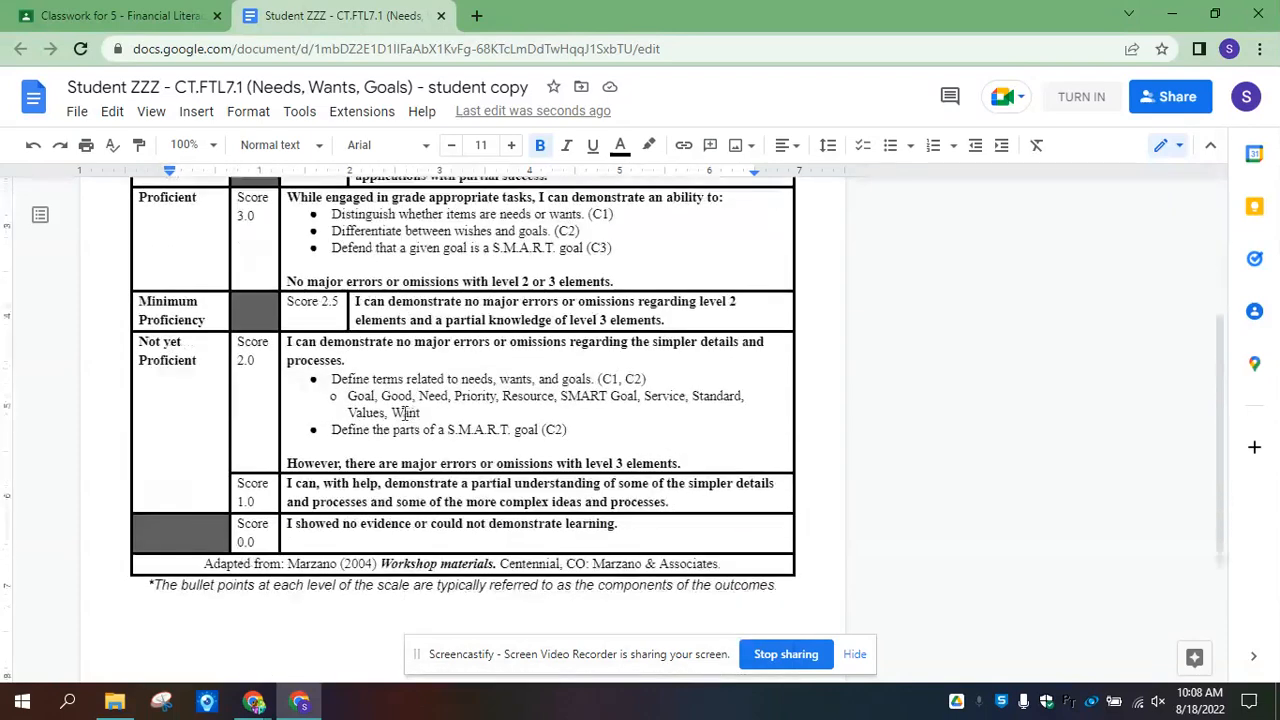
{"action": "left_click_drag", "start_coordinate": [332, 430], "coordinate": [567, 429]}
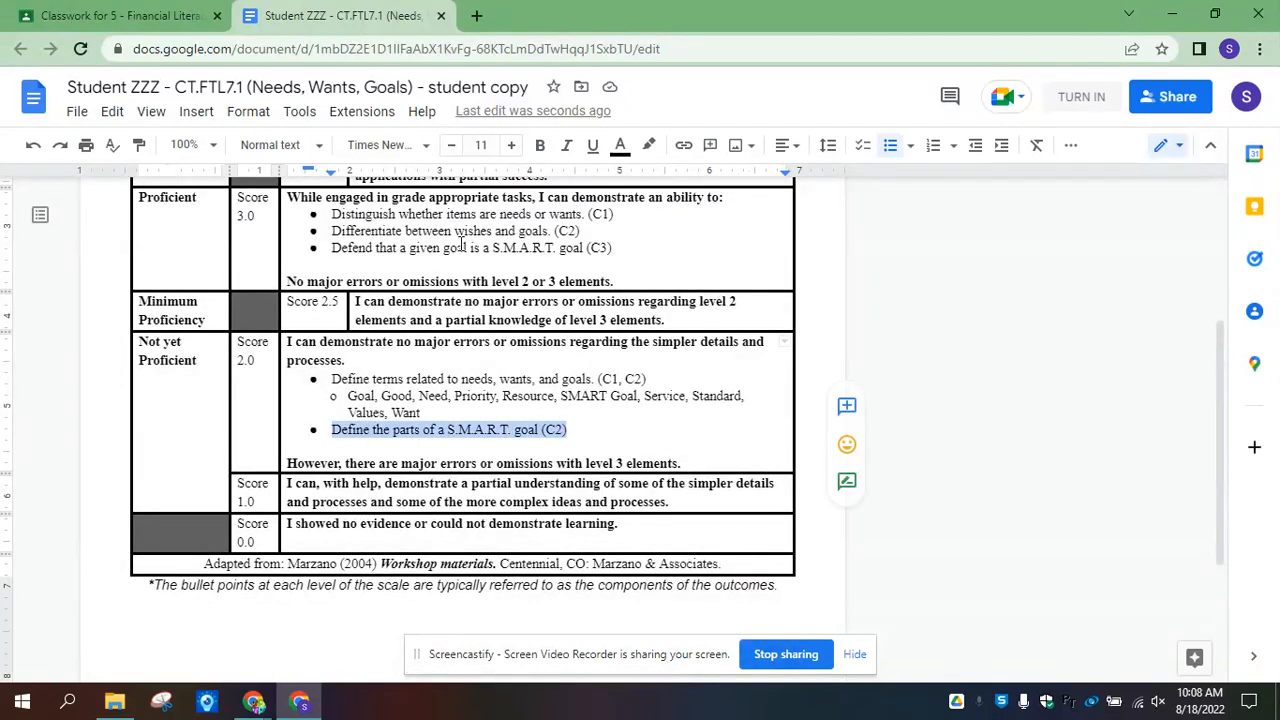
{"action": "left_click", "coordinate": [648, 147]}
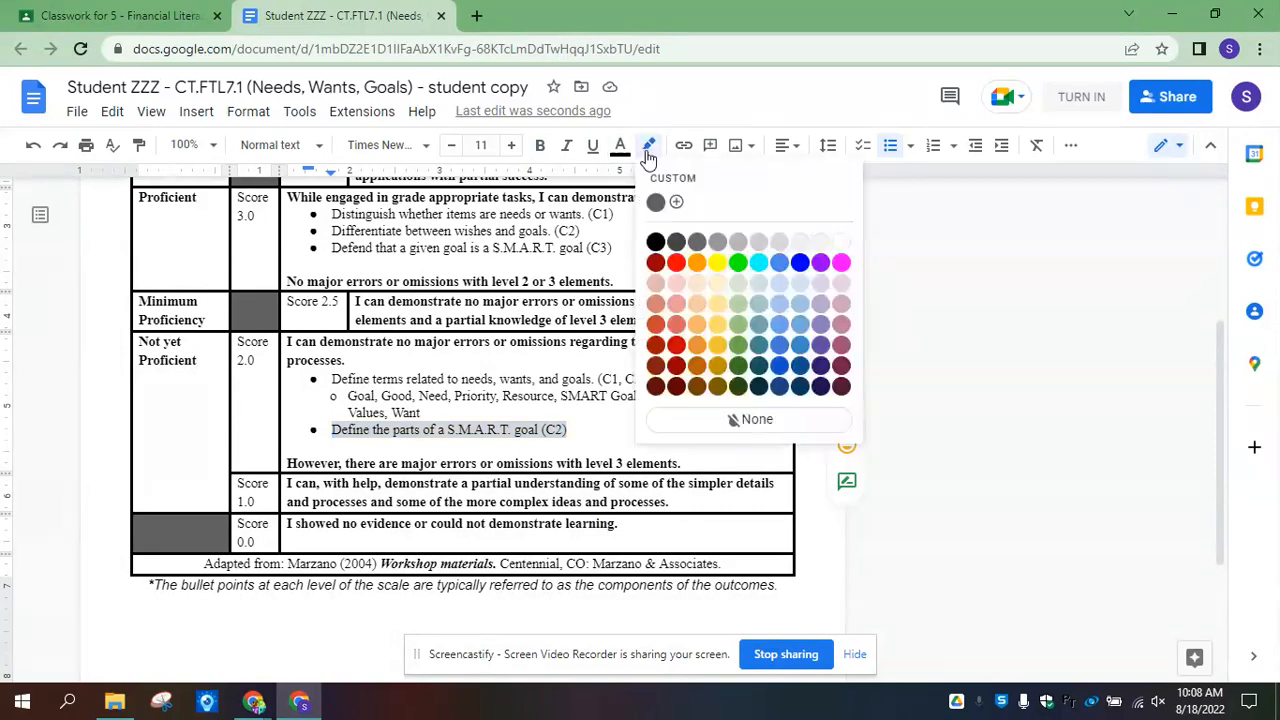
{"action": "left_click", "coordinate": [738, 262]}
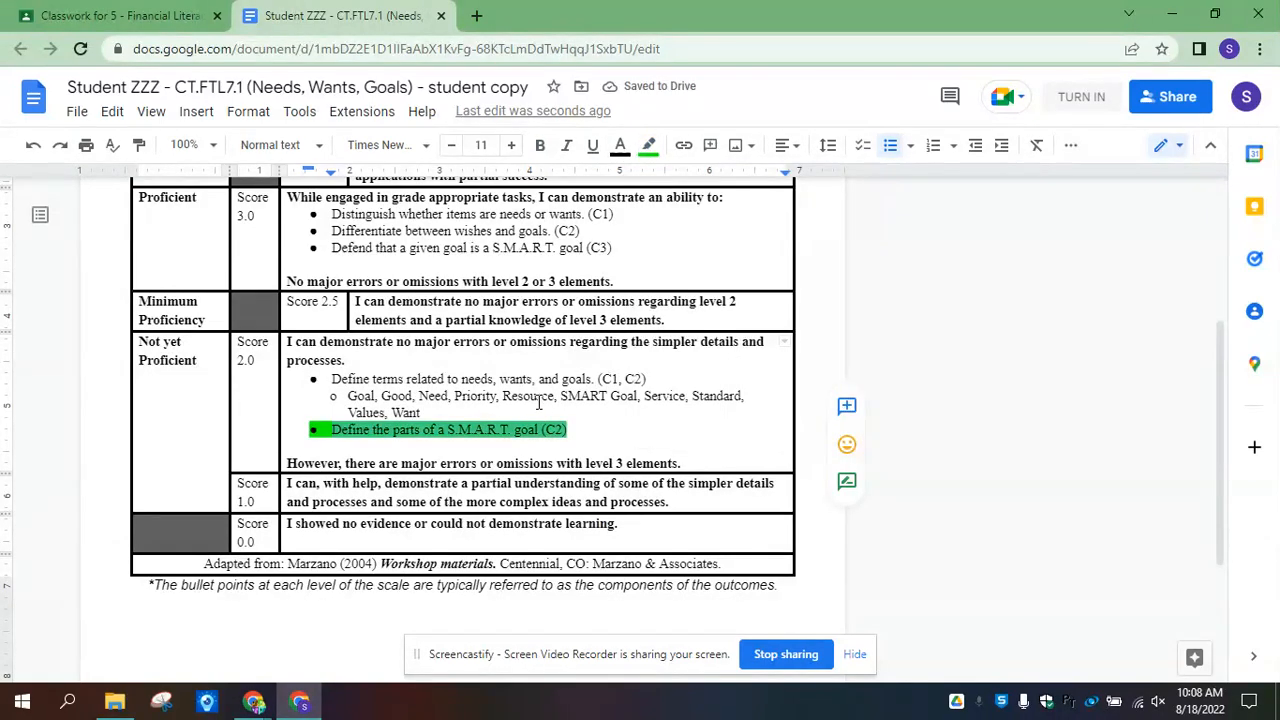
Highlight the word "Priority" in the Score 2.0 list of terms in yellow.
{"action": "left_click", "coordinate": [470, 401]}
{"action": "double_click", "coordinate": [470, 401]}
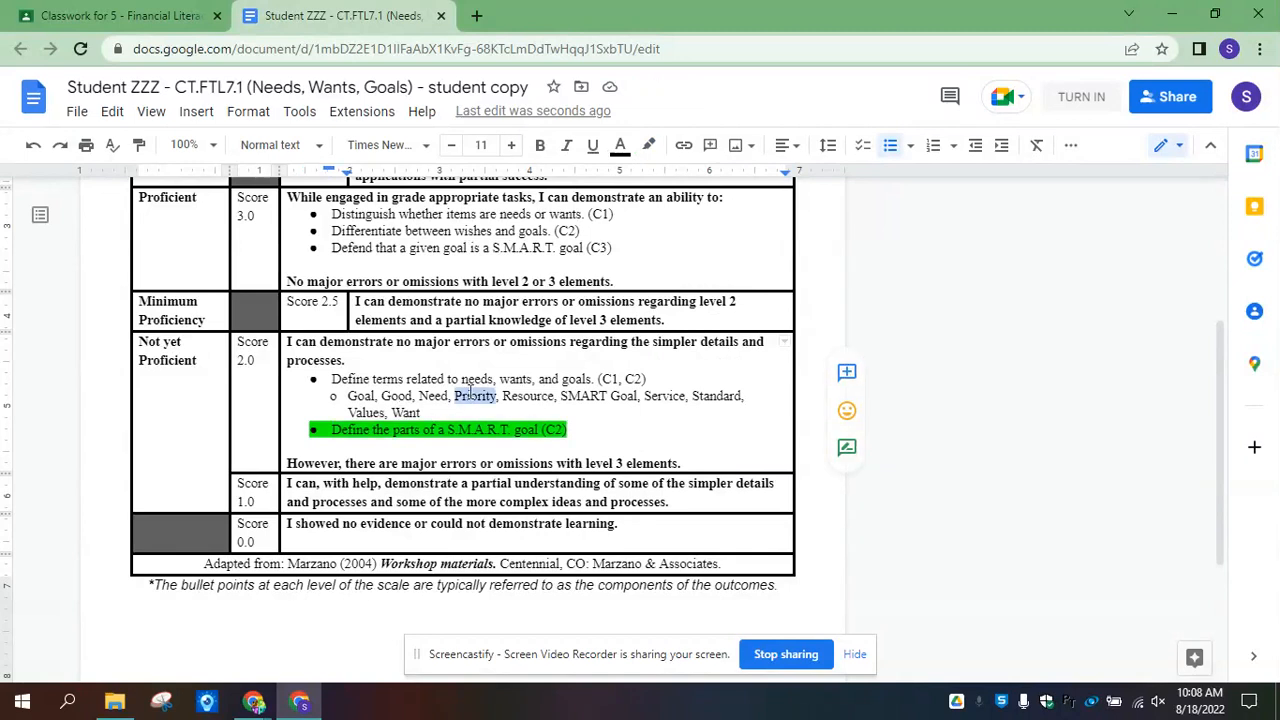
{"action": "left_click", "coordinate": [648, 145]}
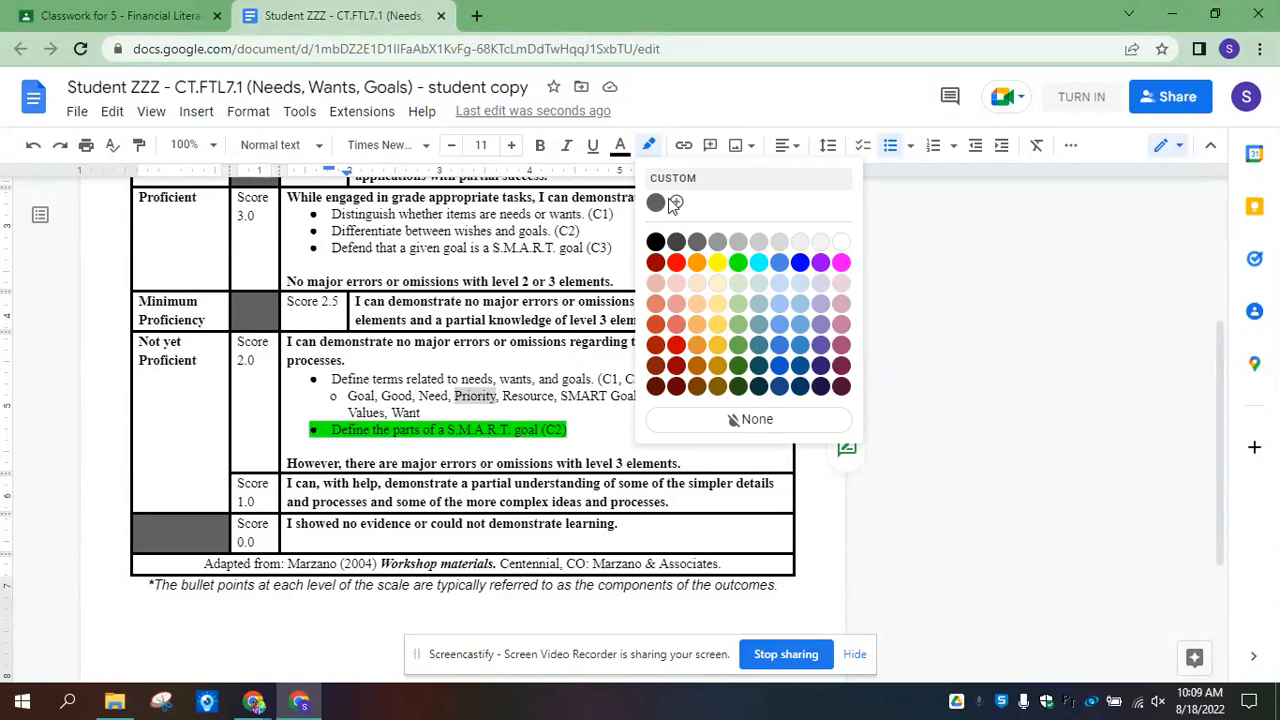
{"action": "left_click", "coordinate": [713, 262]}
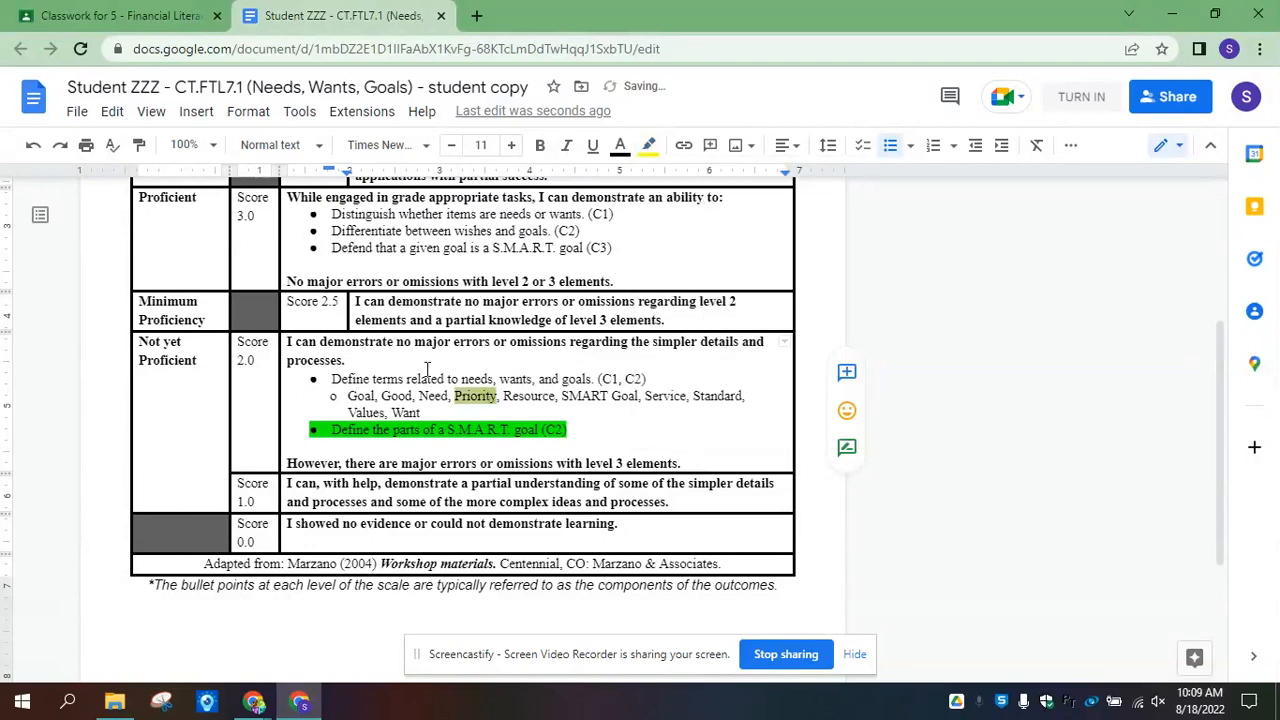
Highlight "Create an original S.M.A.R.T." in the Score 4.0 row in red.
{"action": "scroll", "coordinate": [381, 311], "scroll_direction": "up", "scroll_amount": 1}
{"action": "scroll", "coordinate": [381, 311], "scroll_direction": "up", "scroll_amount": 1}
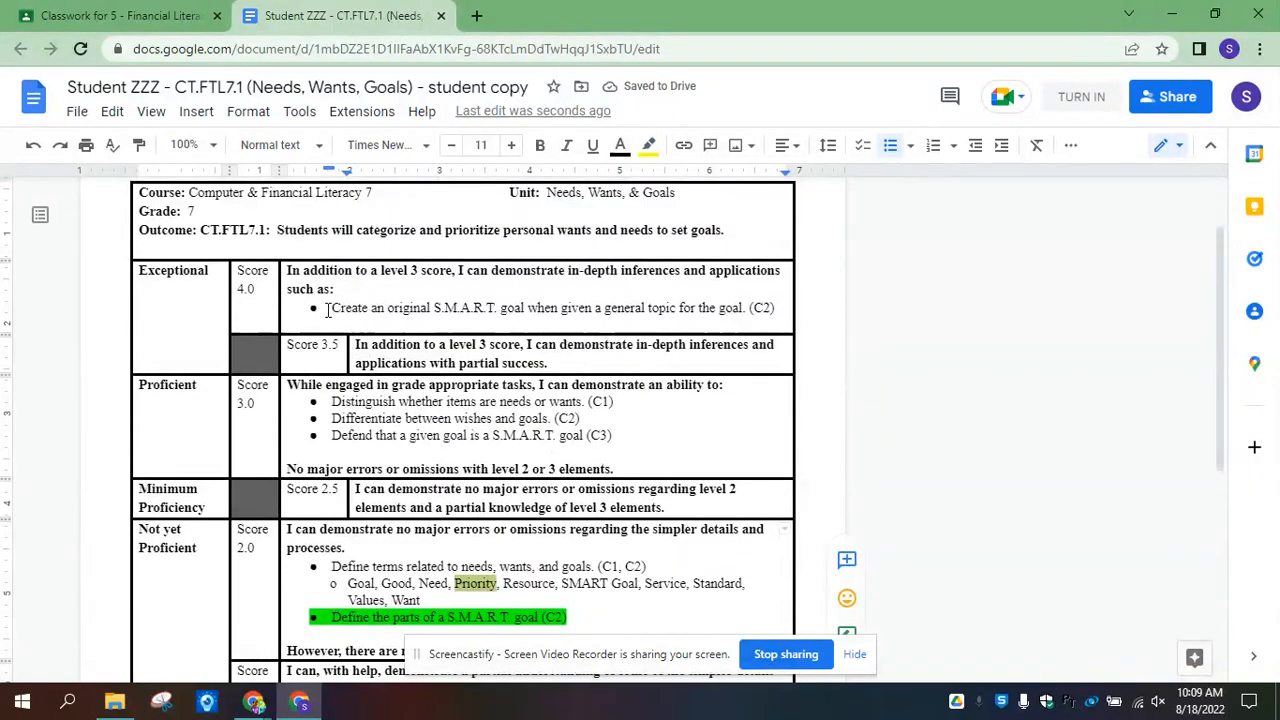
{"action": "double_click", "coordinate": [350, 307]}
{"action": "left_click_drag", "start_coordinate": [445, 305], "coordinate": [503, 308]}
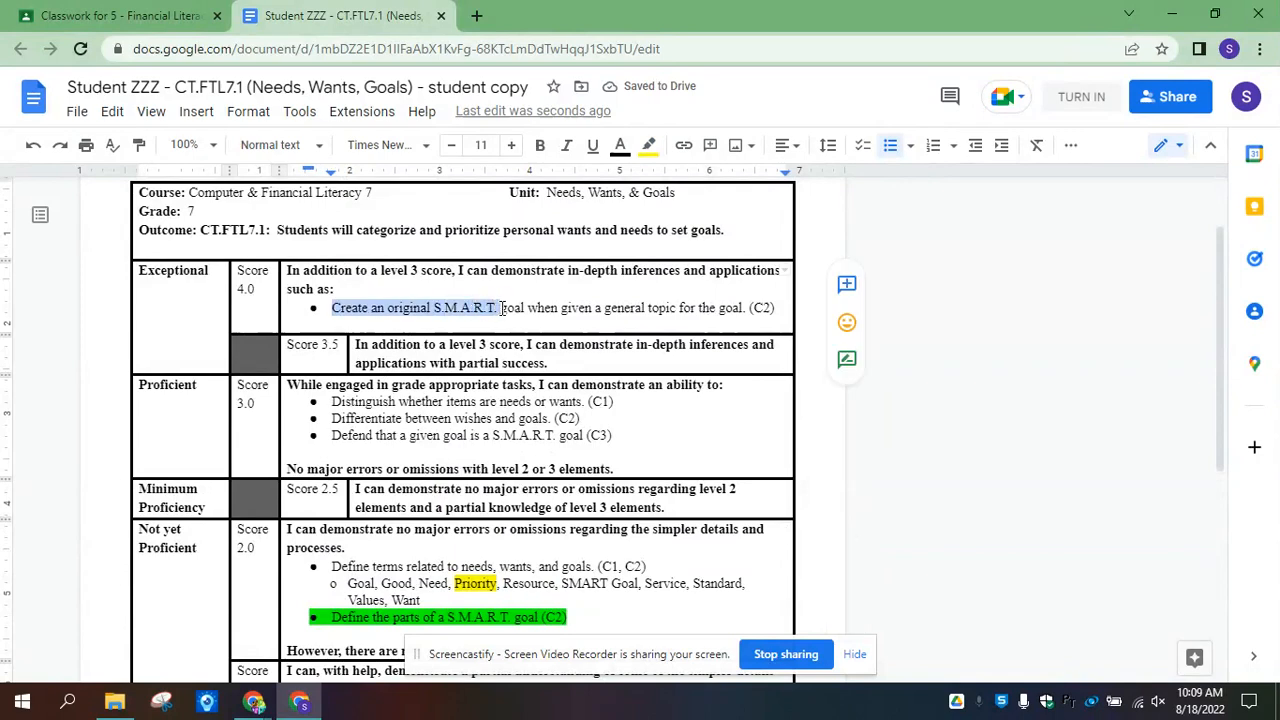
{"action": "left_click", "coordinate": [648, 145]}
{"action": "left_click", "coordinate": [676, 262]}
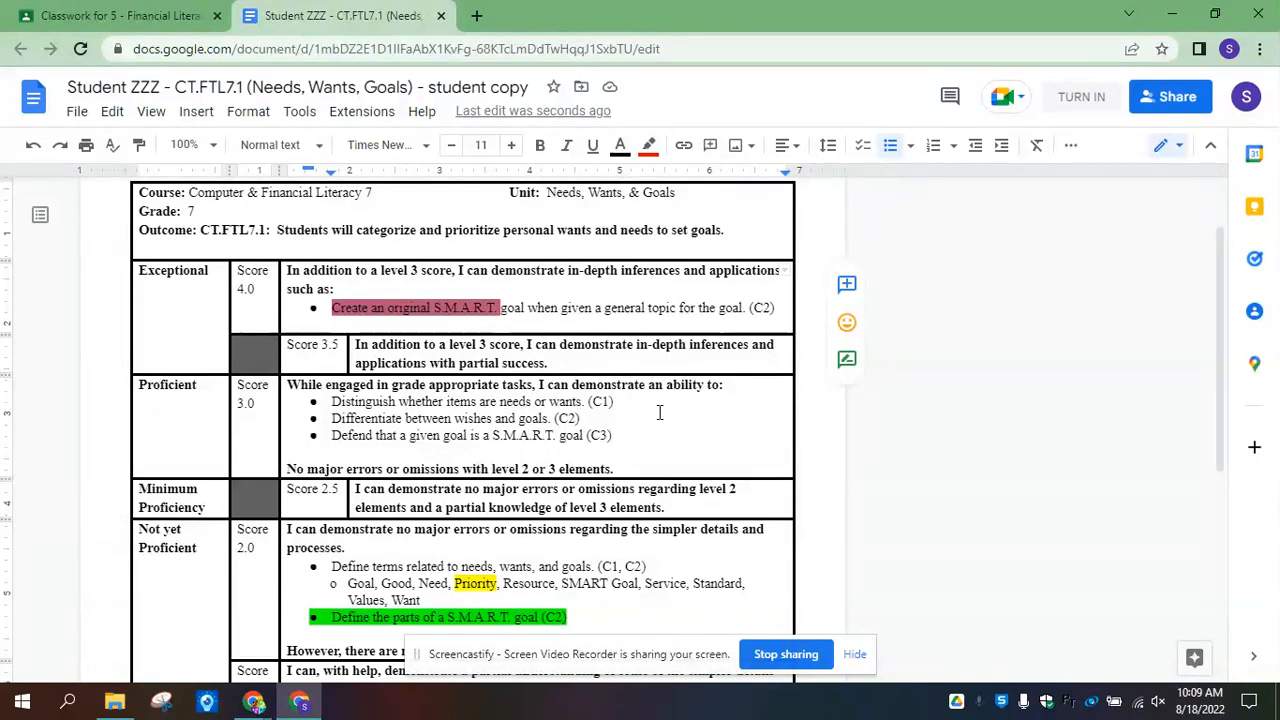
Review the highlighting changes in the document's version history and return to the document.
{"action": "left_click", "coordinate": [78, 112]}
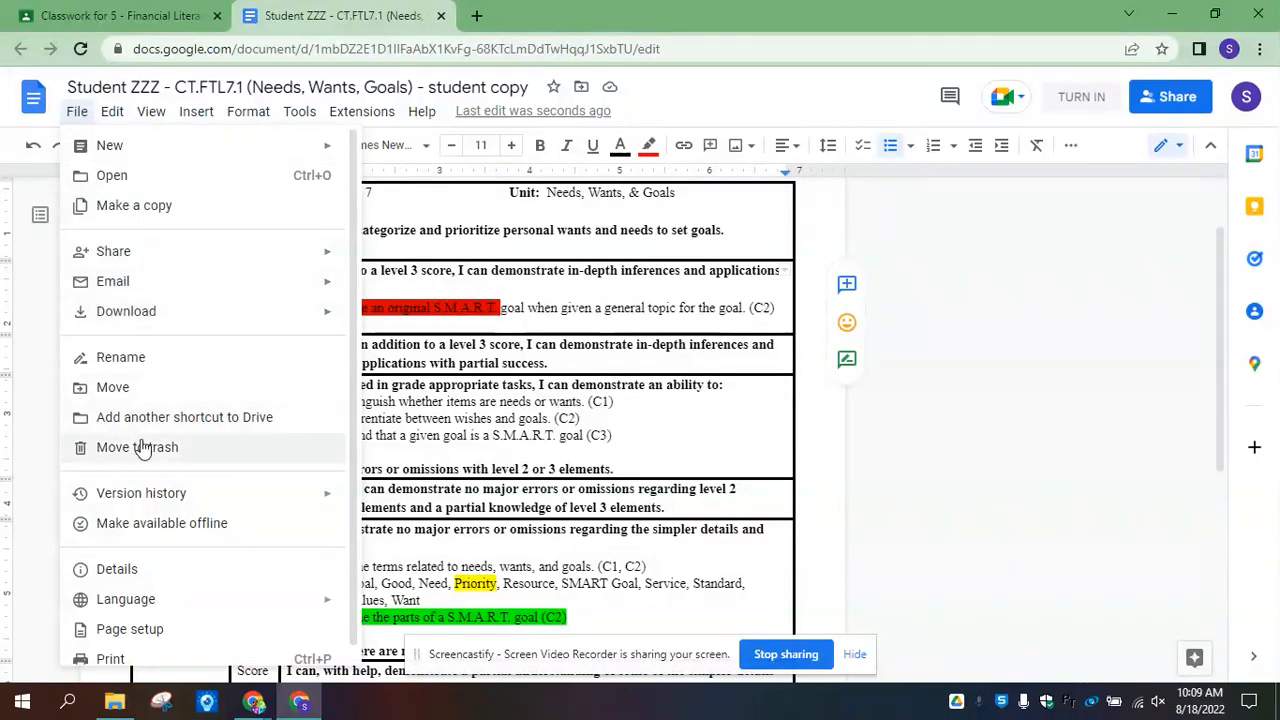
{"action": "mouse_move", "coordinate": [143, 500]}
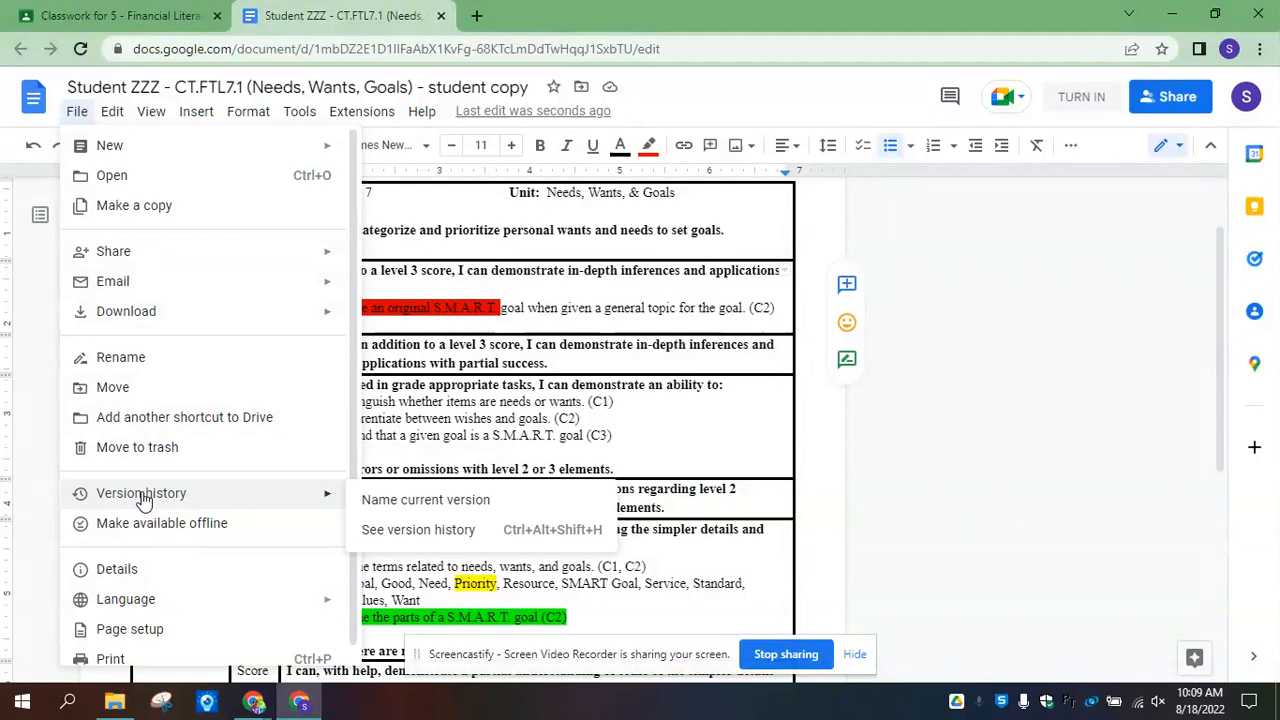
{"action": "left_click", "coordinate": [430, 531]}
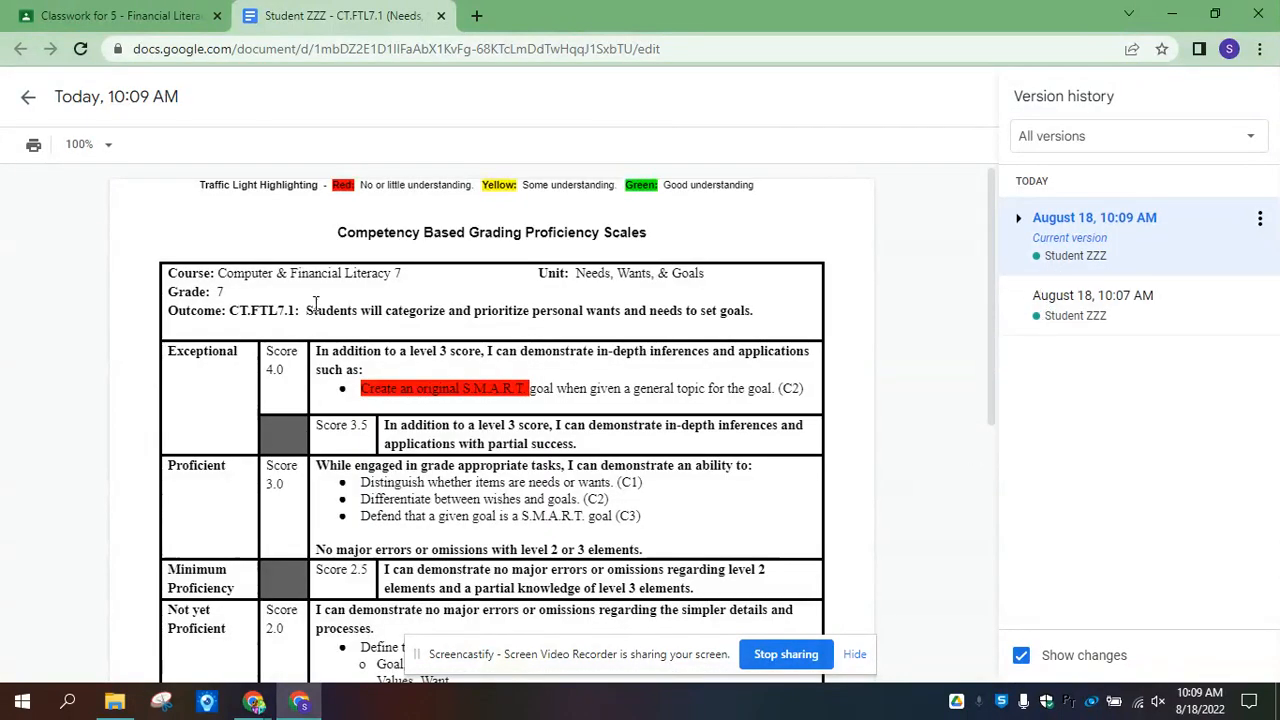
{"action": "scroll", "coordinate": [427, 410], "scroll_direction": "down", "scroll_amount": 2}
{"action": "scroll", "coordinate": [440, 380], "scroll_direction": "up", "scroll_amount": 2}
{"action": "left_click", "coordinate": [25, 101]}
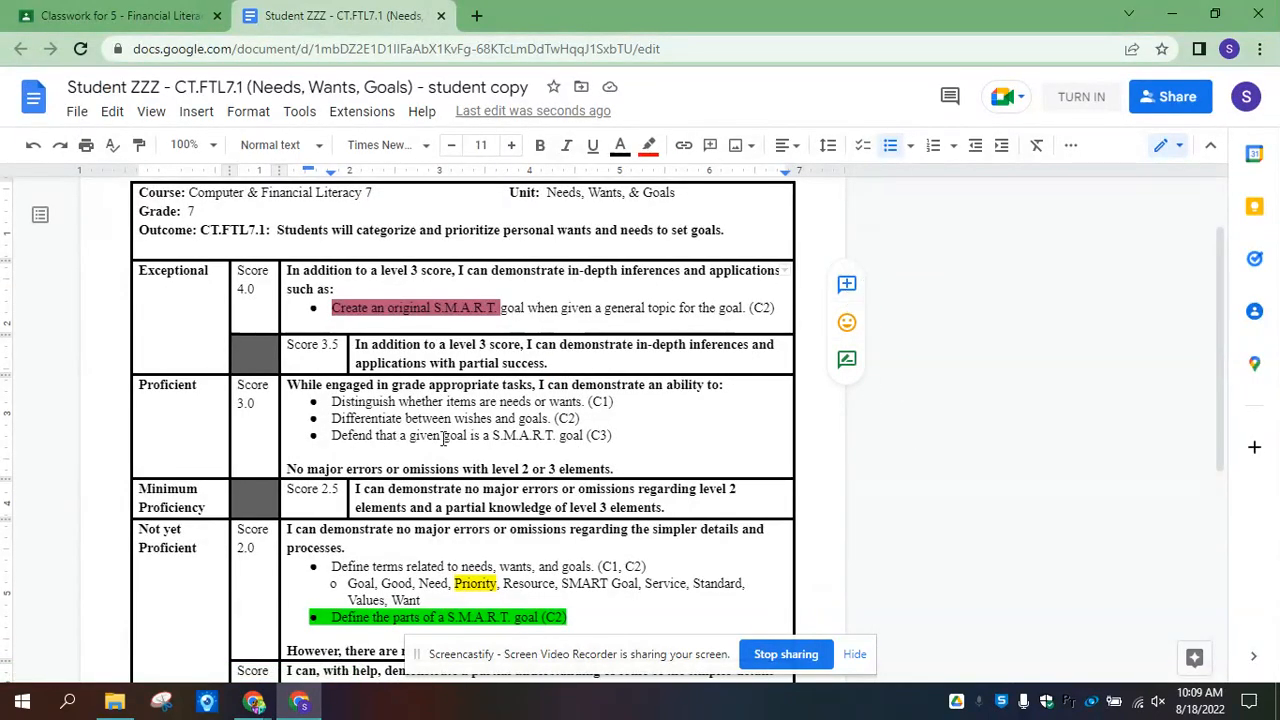
{"action": "left_click_drag", "start_coordinate": [333, 420], "coordinate": [600, 421]}
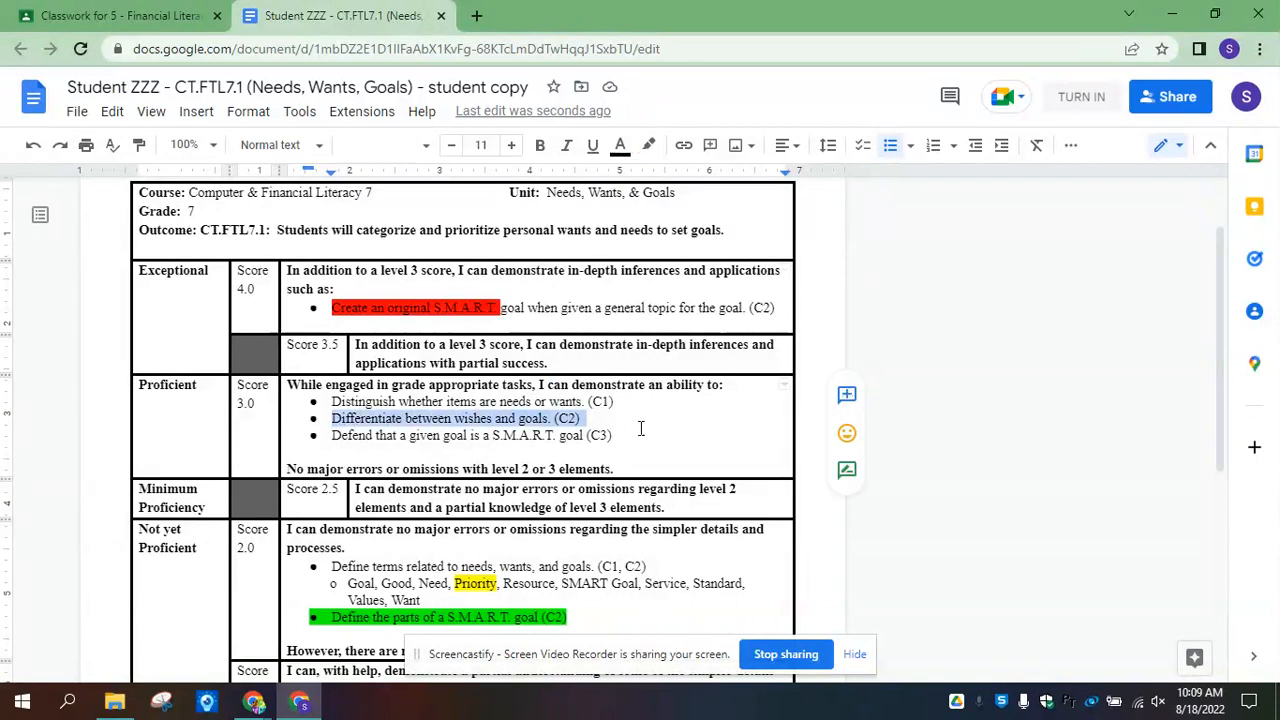
{"action": "left_click", "coordinate": [855, 440]}
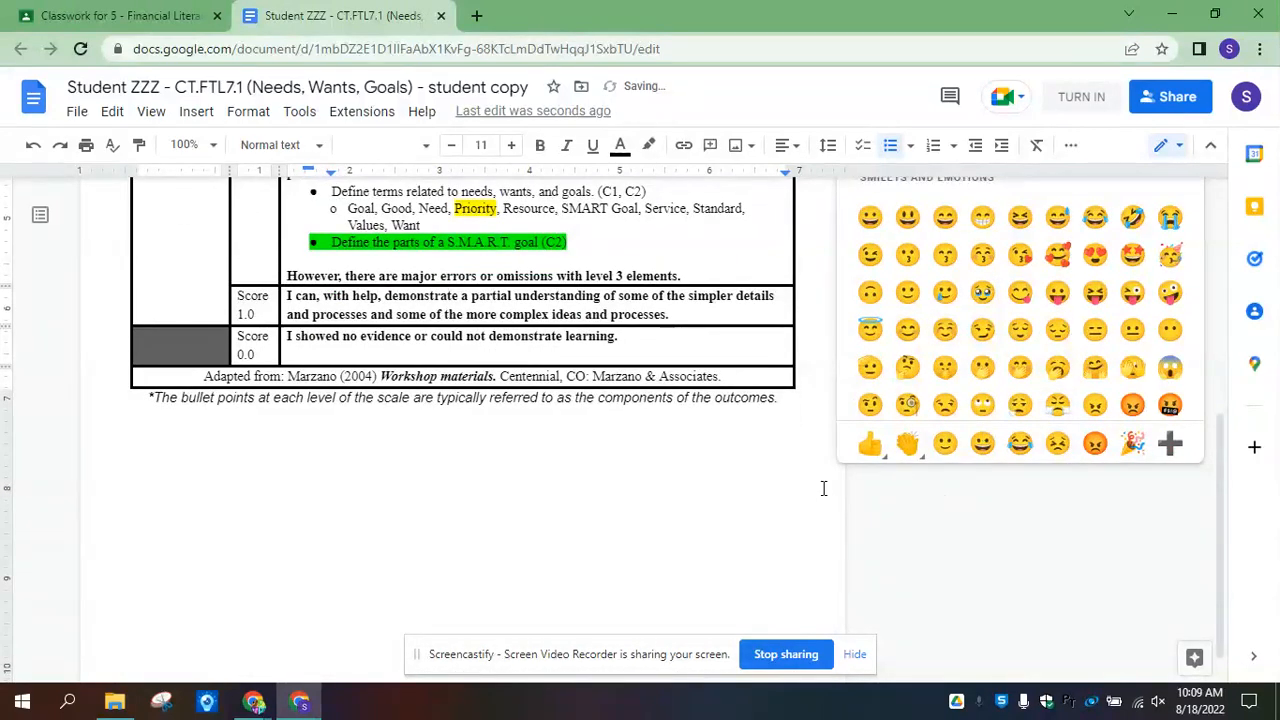
{"action": "left_click", "coordinate": [797, 492]}
{"action": "scroll", "coordinate": [785, 492], "scroll_direction": "down", "scroll_amount": 1}
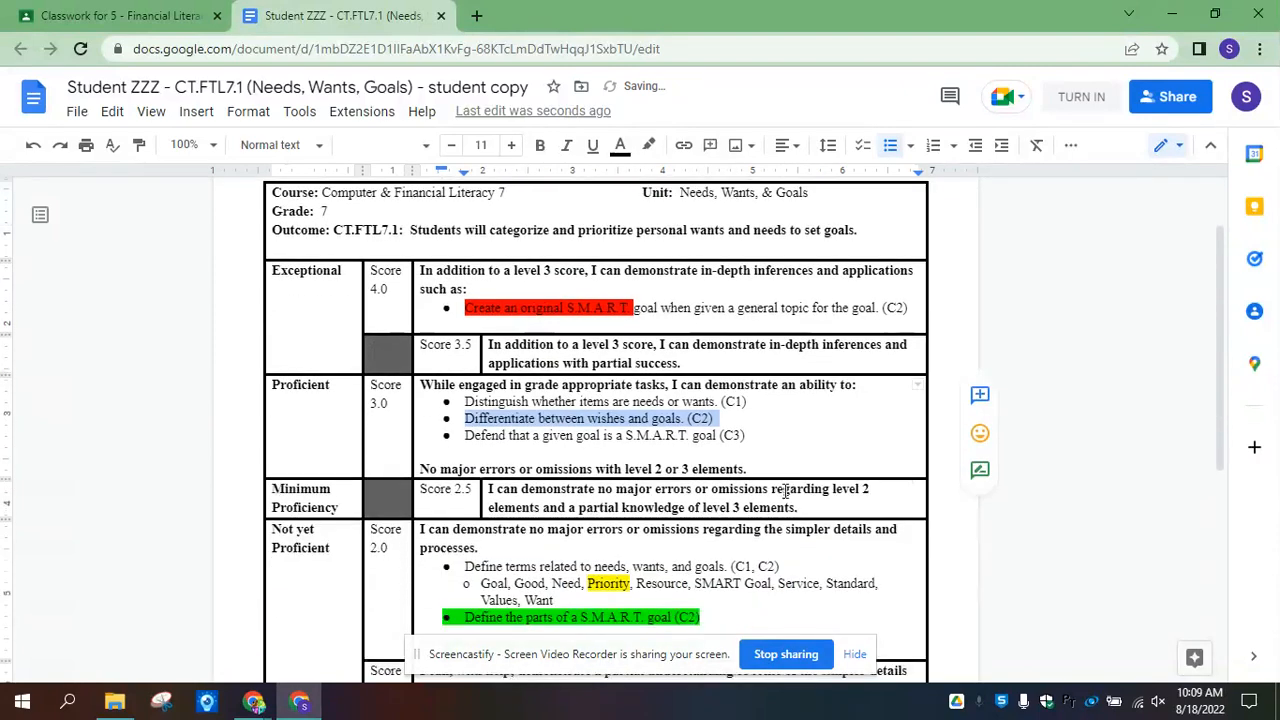